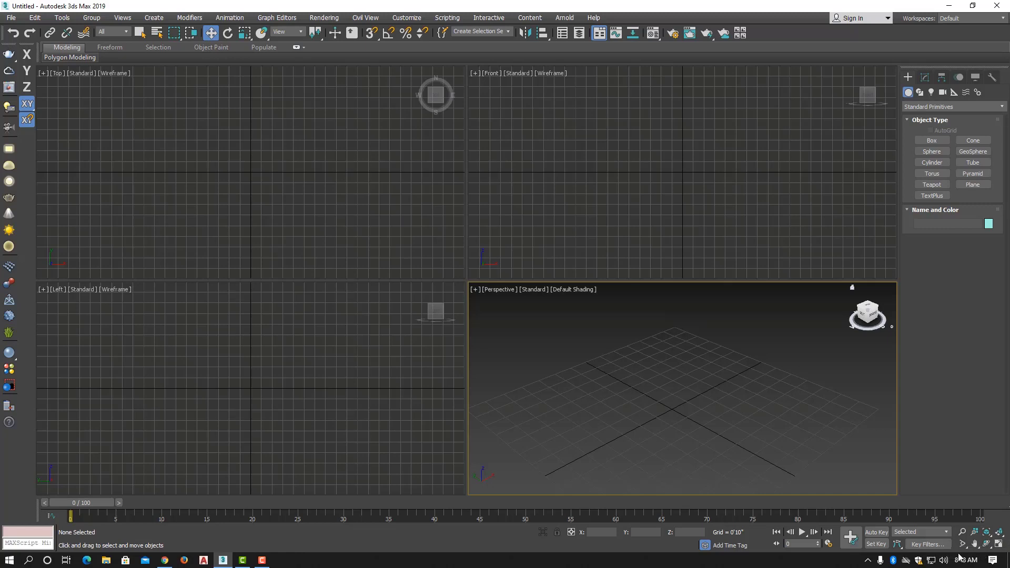
- Activate the Front, Left and Perspective viewports in turn
{"action": "left_click", "coordinate": [771, 187]}
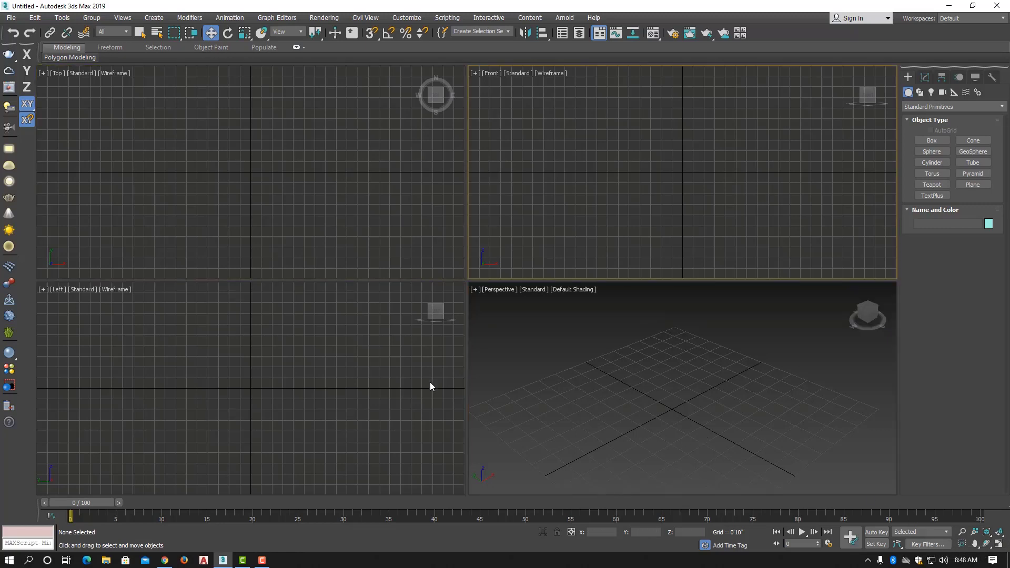
{"action": "left_click", "coordinate": [377, 383]}
{"action": "left_click", "coordinate": [678, 387]}
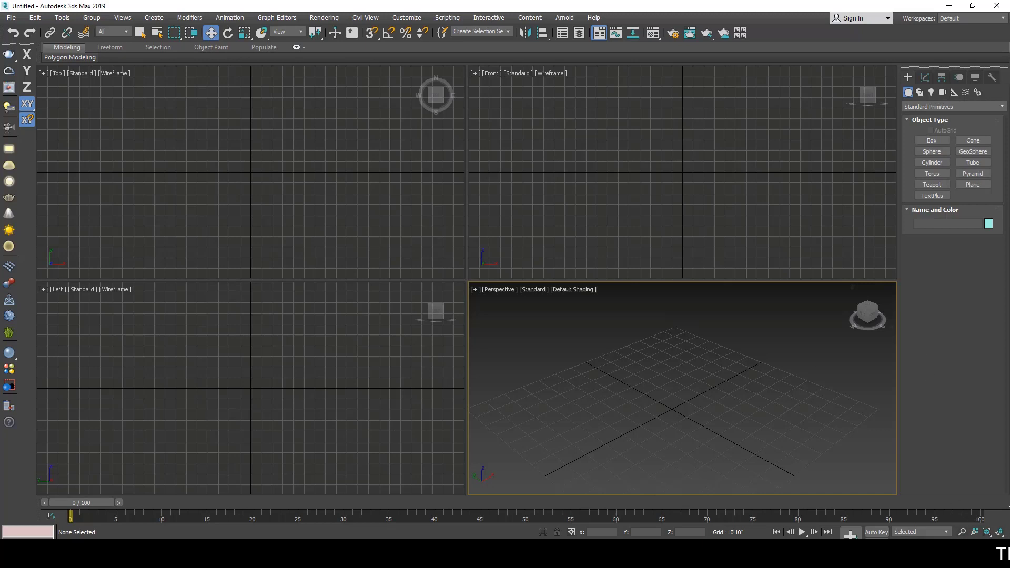
- Create a standard primitive box on the grid in the Perspective viewport and switch to the Move tool
{"action": "left_click", "coordinate": [933, 141]}
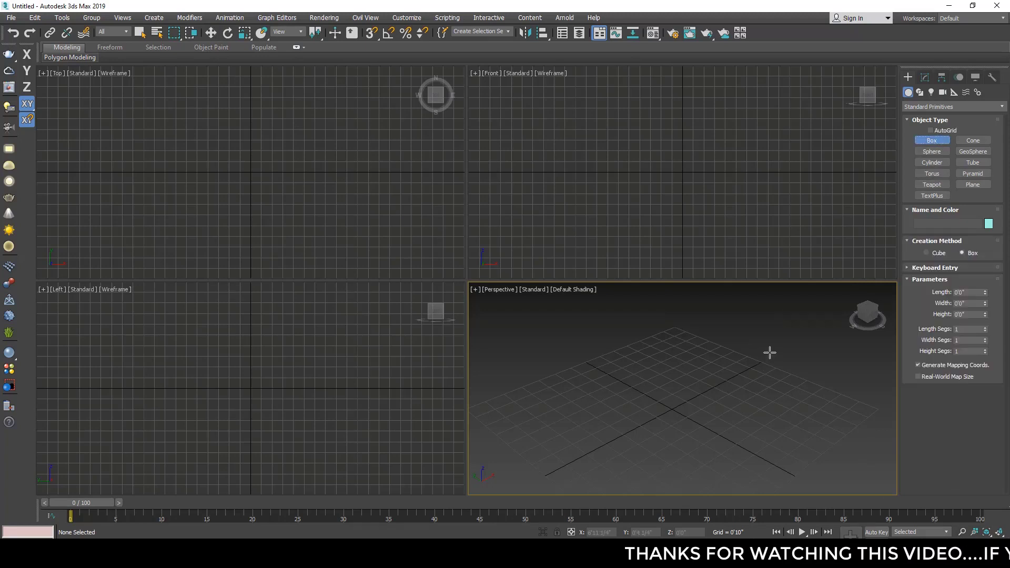
{"action": "left_click_drag", "start_coordinate": [769, 352], "coordinate": [805, 461]}
{"action": "left_click", "coordinate": [792, 389]}
{"action": "scroll", "coordinate": [769, 446], "scroll_direction": "down", "scroll_amount": 2}
{"action": "middle_click_drag", "start_coordinate": [766, 447], "coordinate": [714, 425]}
{"action": "key", "text": "w"}
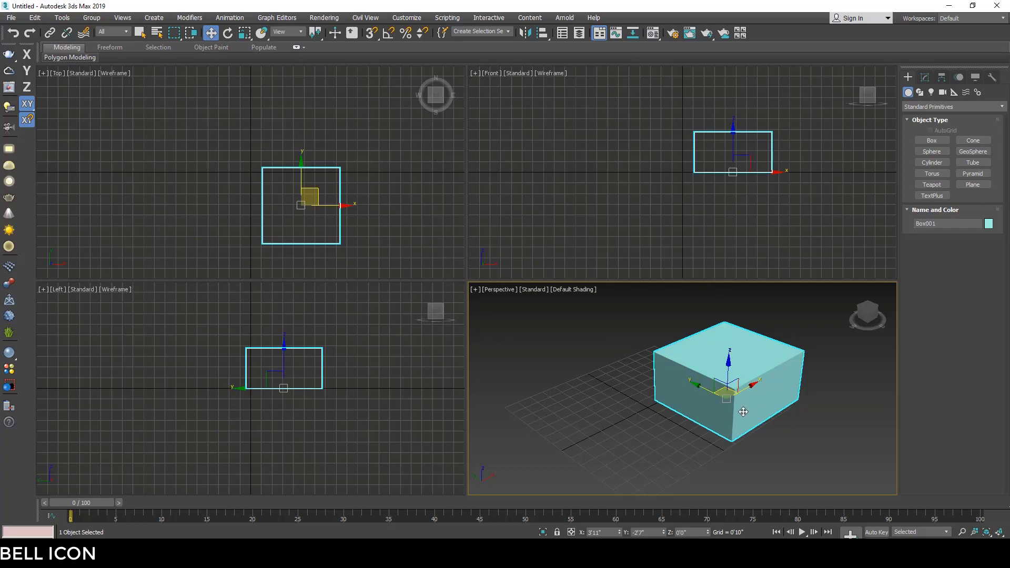
- Examine the box's placement relative to the grid origin in the Perspective viewport, both close up and from farther away
{"action": "middle_click_drag", "start_coordinate": [744, 412], "coordinate": [735, 412]}
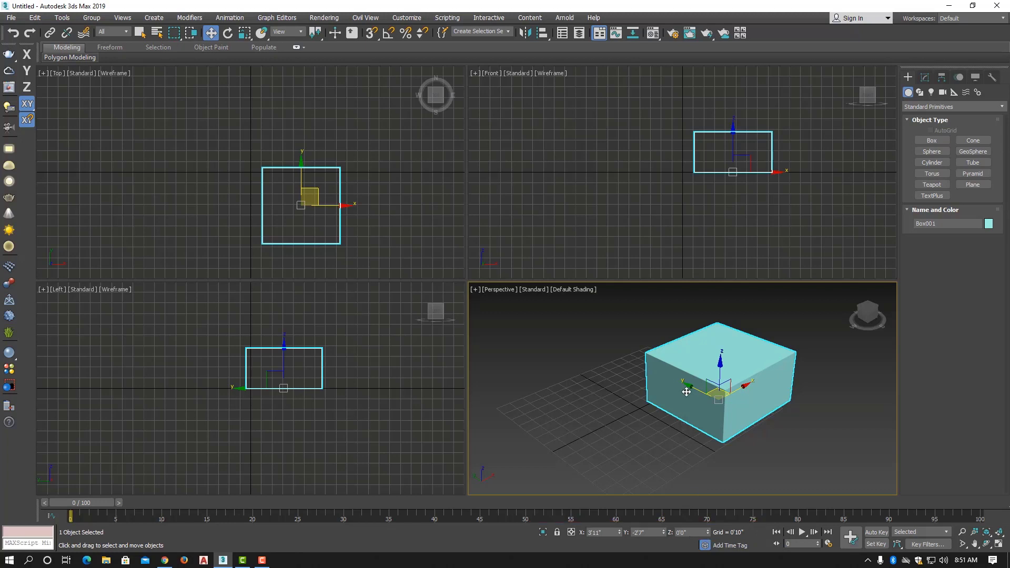
{"action": "middle_click_drag", "start_coordinate": [689, 396], "coordinate": [702, 402]}
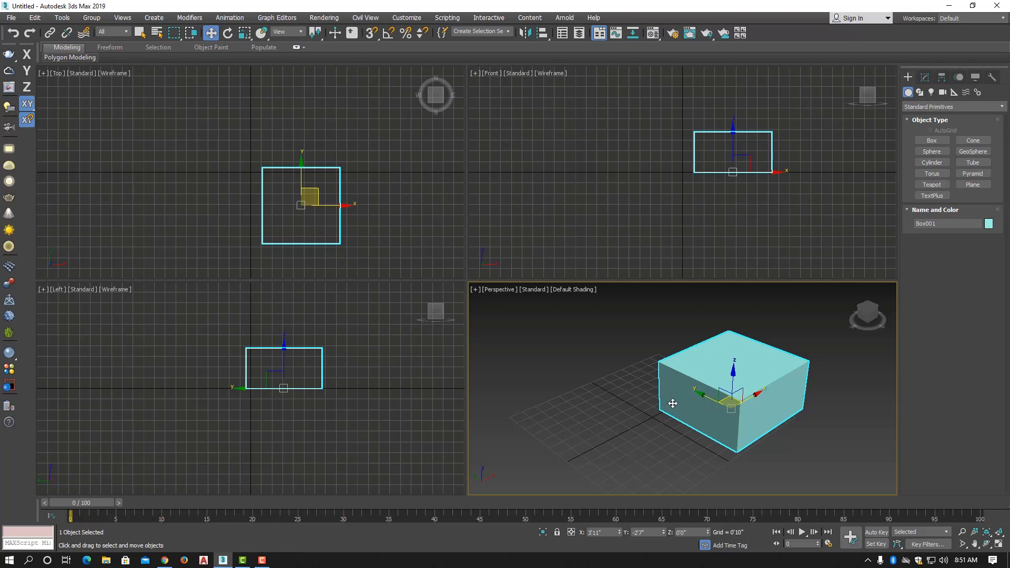
{"action": "middle_click_drag", "start_coordinate": [673, 407], "coordinate": [702, 399]}
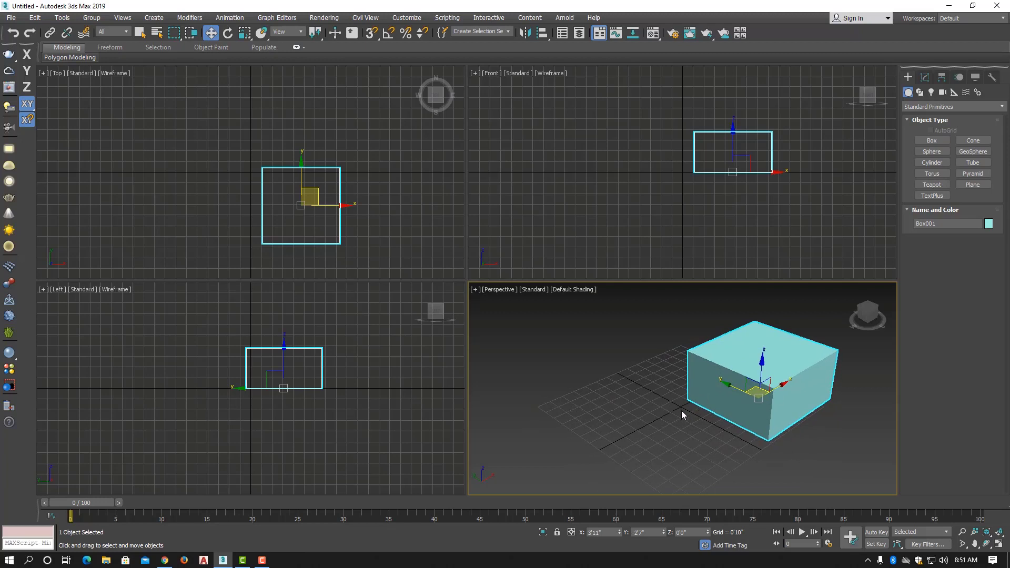
{"action": "scroll", "coordinate": [682, 409], "scroll_direction": "up", "scroll_amount": 3}
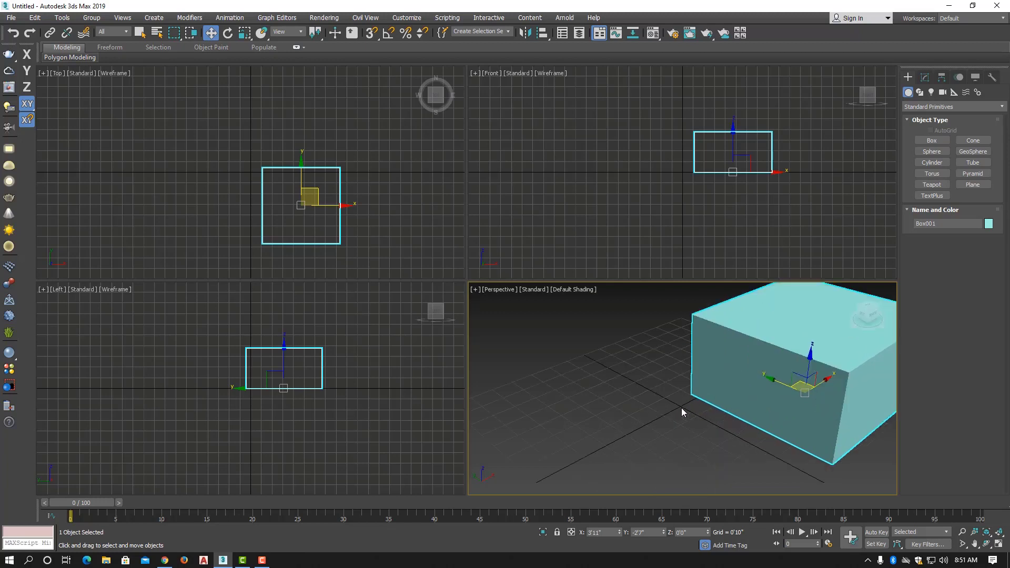
{"action": "scroll", "coordinate": [682, 409], "scroll_direction": "up", "scroll_amount": 2}
{"action": "scroll", "coordinate": [682, 409], "scroll_direction": "up", "scroll_amount": 1}
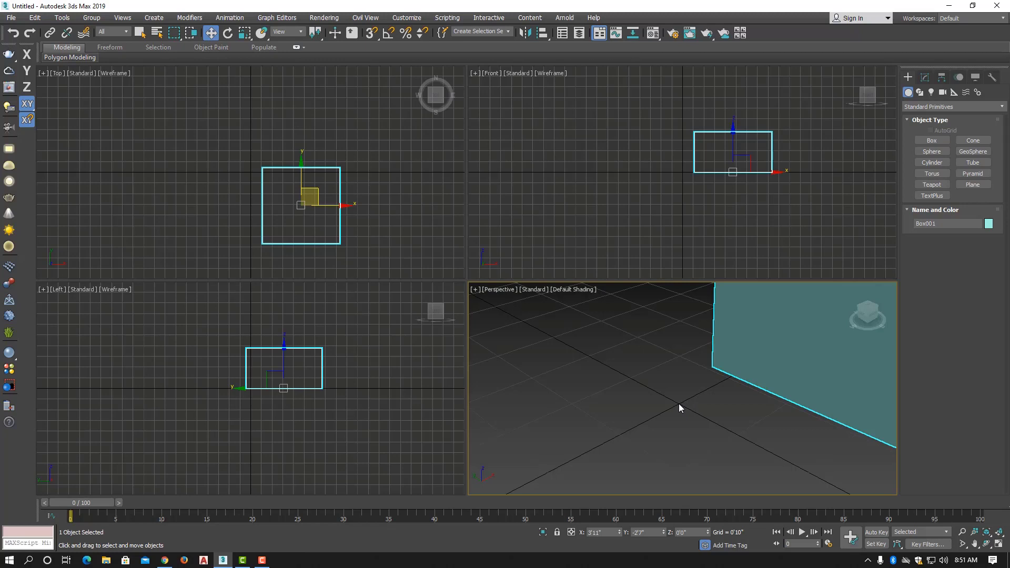
{"action": "scroll", "coordinate": [678, 403], "scroll_direction": "down", "scroll_amount": 5}
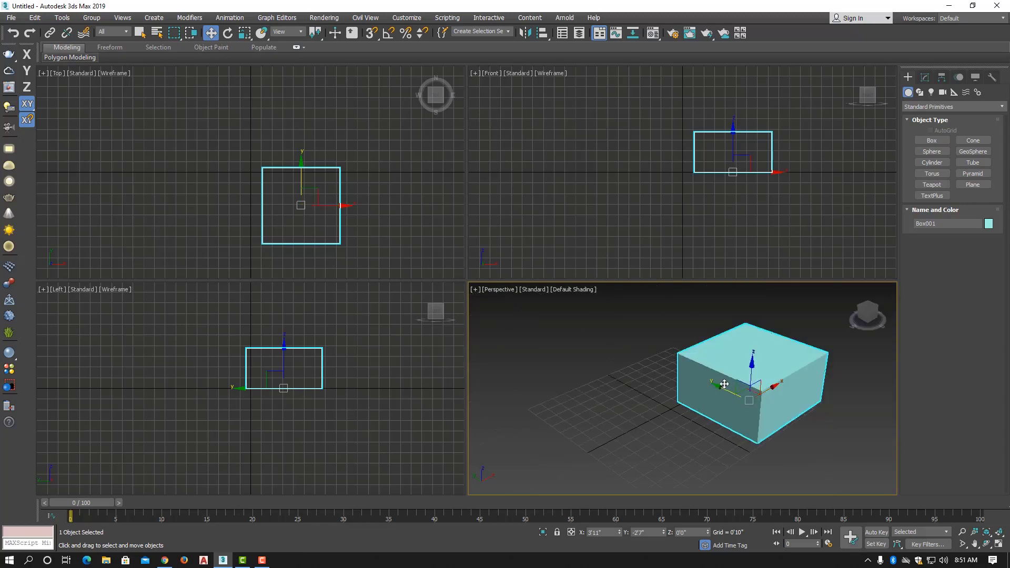
{"action": "scroll", "coordinate": [709, 399], "scroll_direction": "up", "scroll_amount": 2}
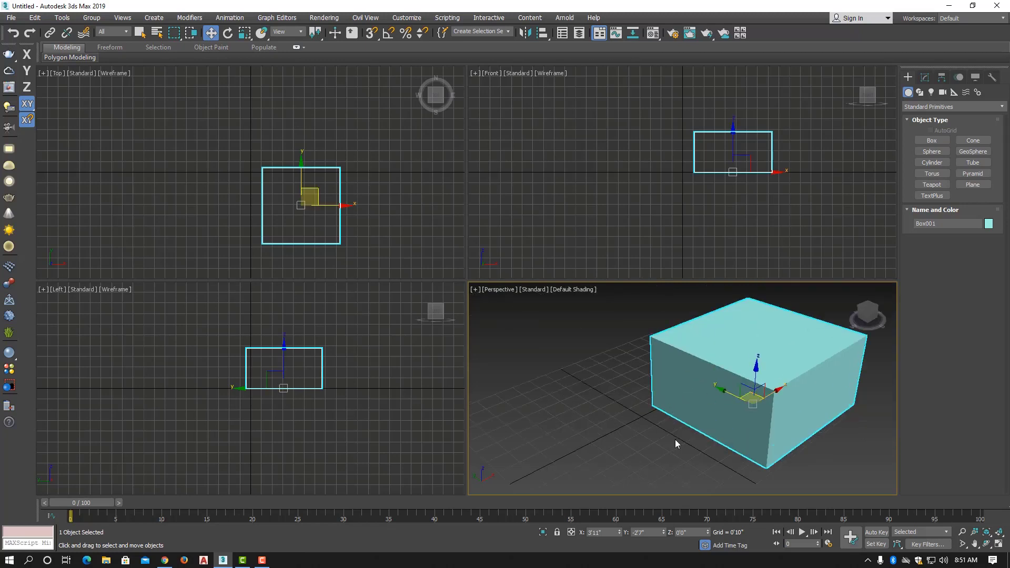
- Move the box to the grid origin by setting its X and Y positions to 0
{"action": "left_click", "coordinate": [603, 533]}
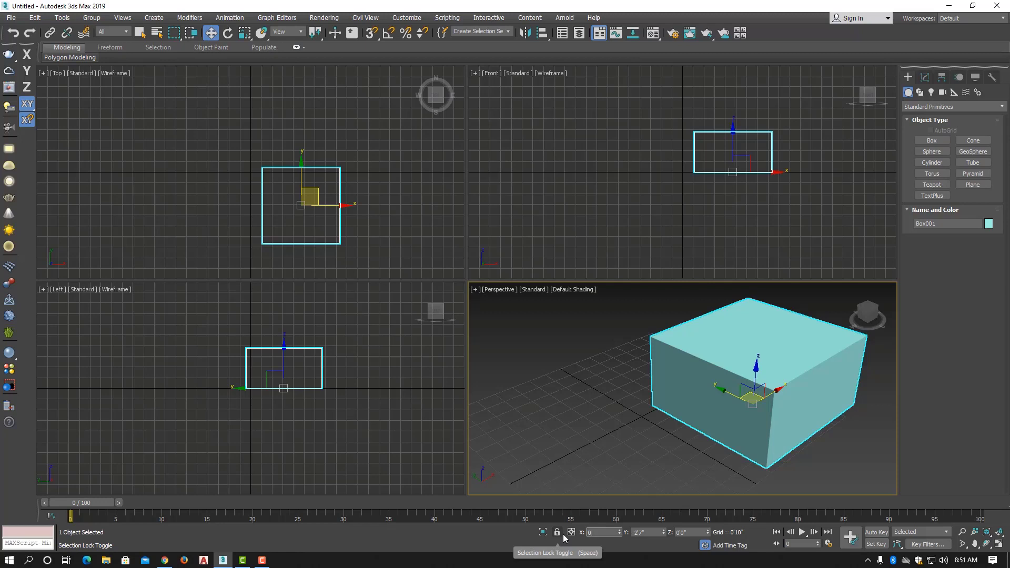
{"action": "type", "text": "0"}
{"action": "key", "text": "Return"}
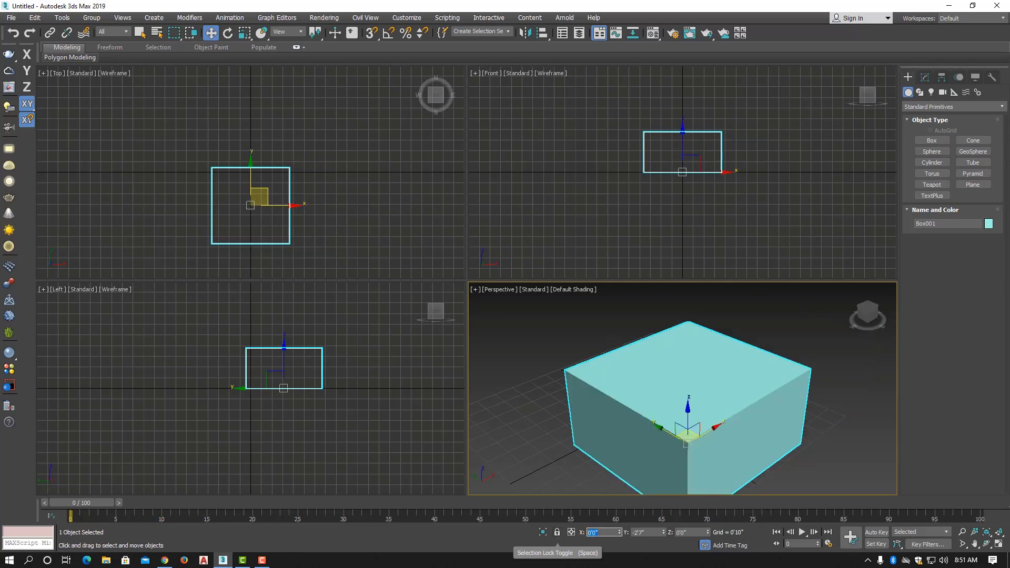
{"action": "left_click", "coordinate": [660, 533]}
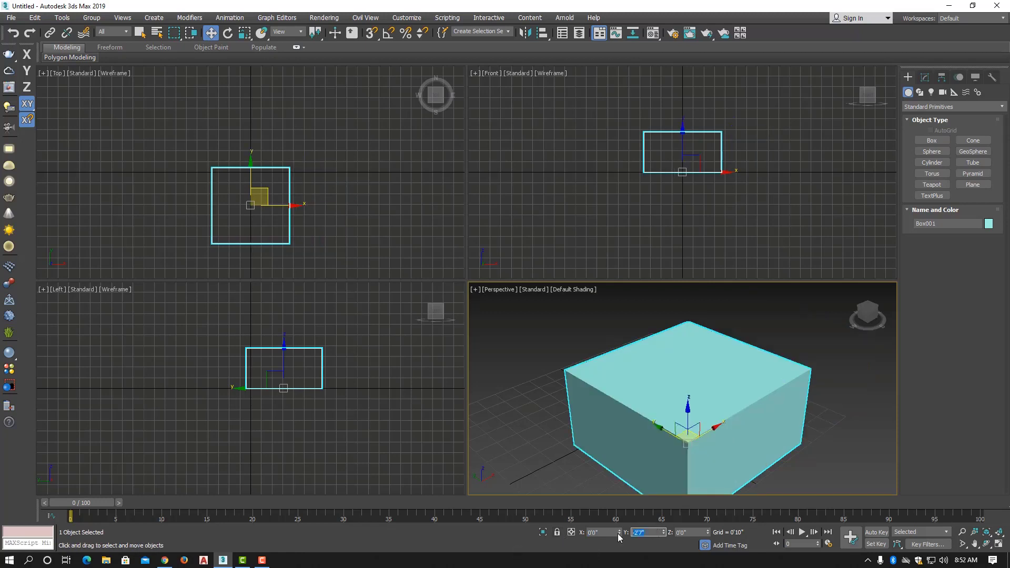
{"action": "key", "text": "BackSpace"}
{"action": "type", "text": "0"}
{"action": "key", "text": "Return"}
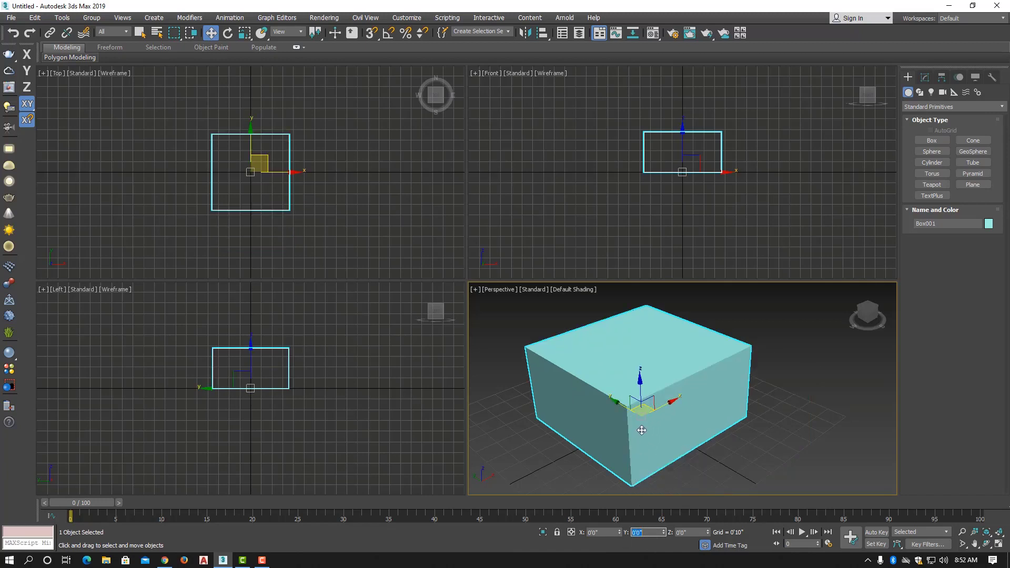
- Inspect the box's centring in the Top and Perspective viewports, maximizing the Perspective viewport and restoring the four-viewport layout
{"action": "middle_click_drag", "start_coordinate": [647, 434], "coordinate": [674, 430]}
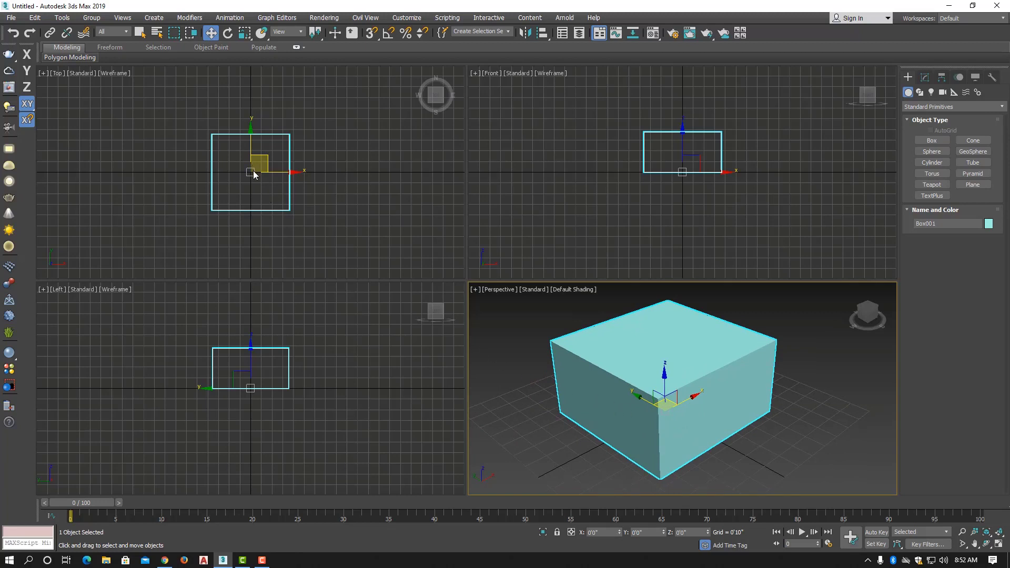
{"action": "scroll", "coordinate": [254, 170], "scroll_direction": "up", "scroll_amount": 2}
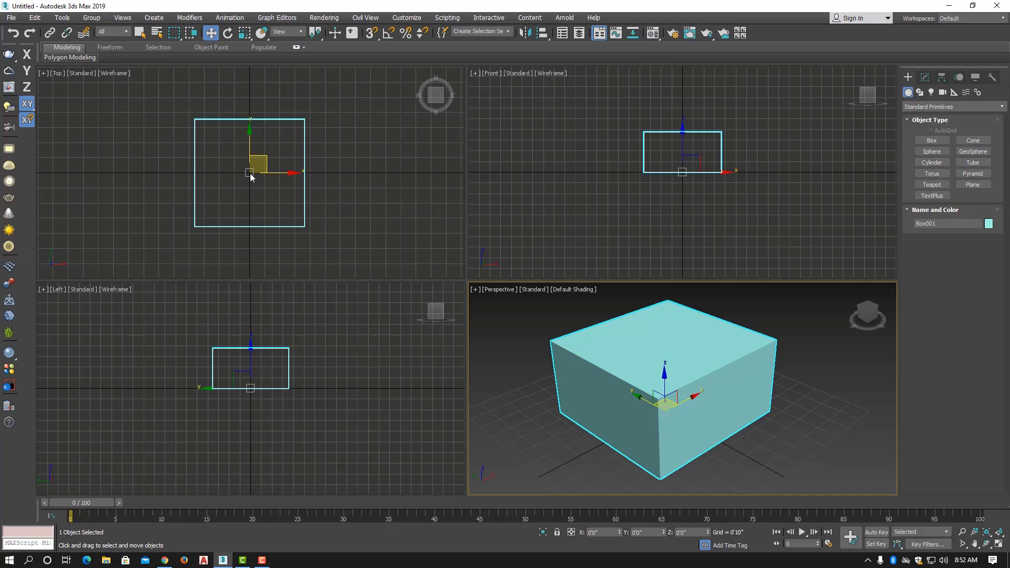
{"action": "scroll", "coordinate": [251, 177], "scroll_direction": "down", "scroll_amount": 2}
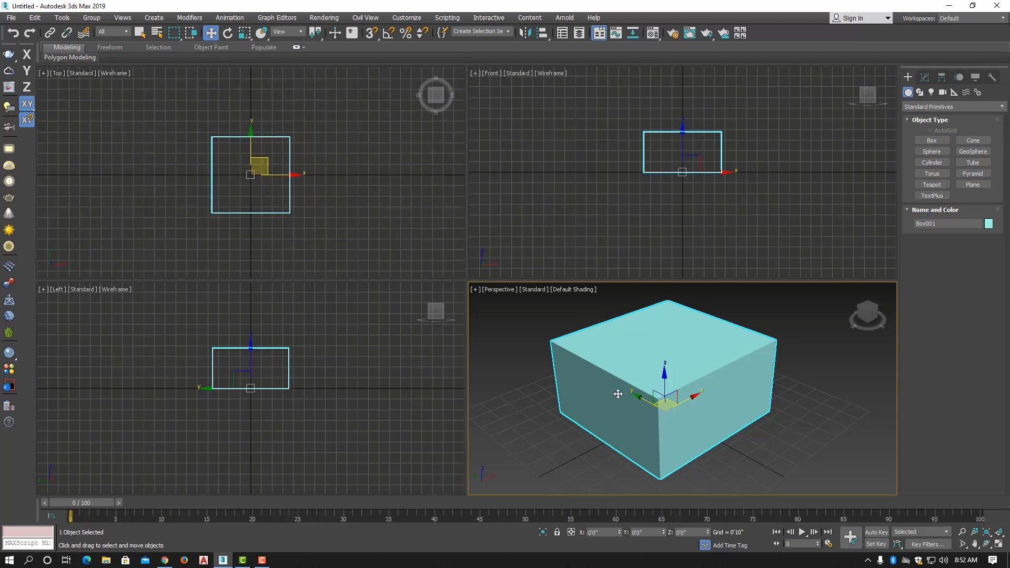
{"action": "middle_click_drag", "start_coordinate": [618, 394], "coordinate": [647, 400]}
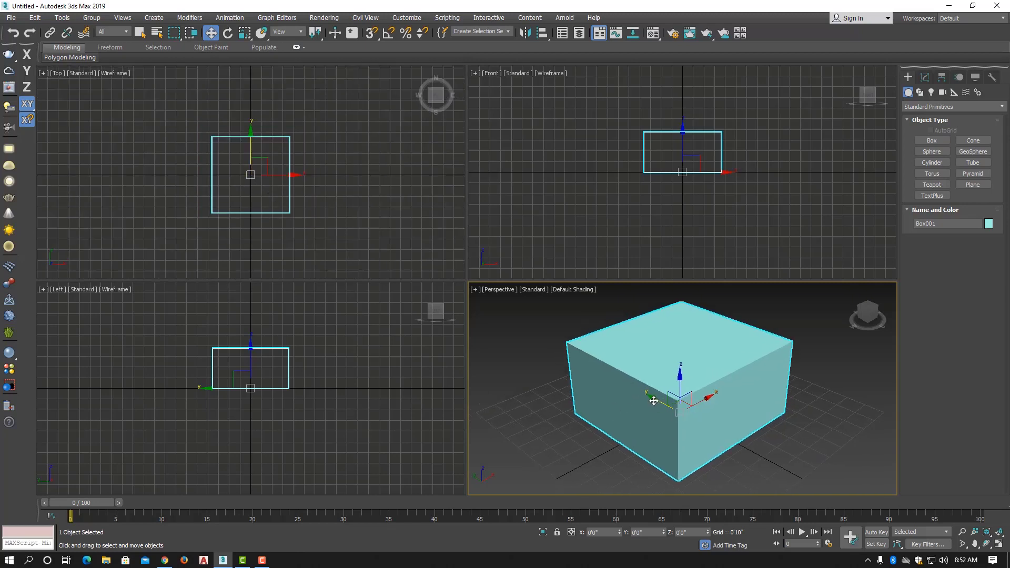
{"action": "left_click", "coordinate": [679, 404]}
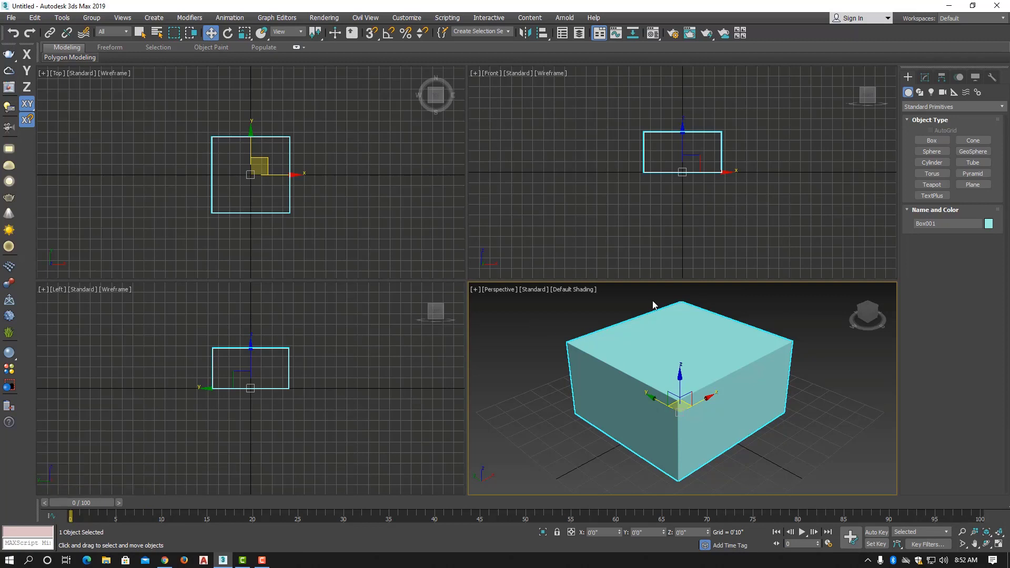
{"action": "left_click", "coordinate": [999, 545]}
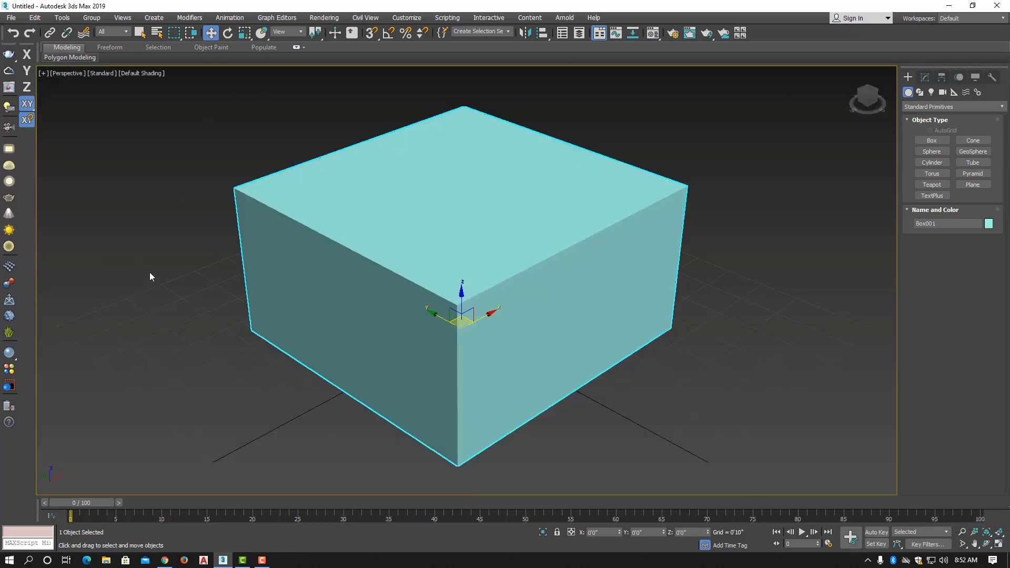
{"action": "left_click", "coordinate": [998, 545]}
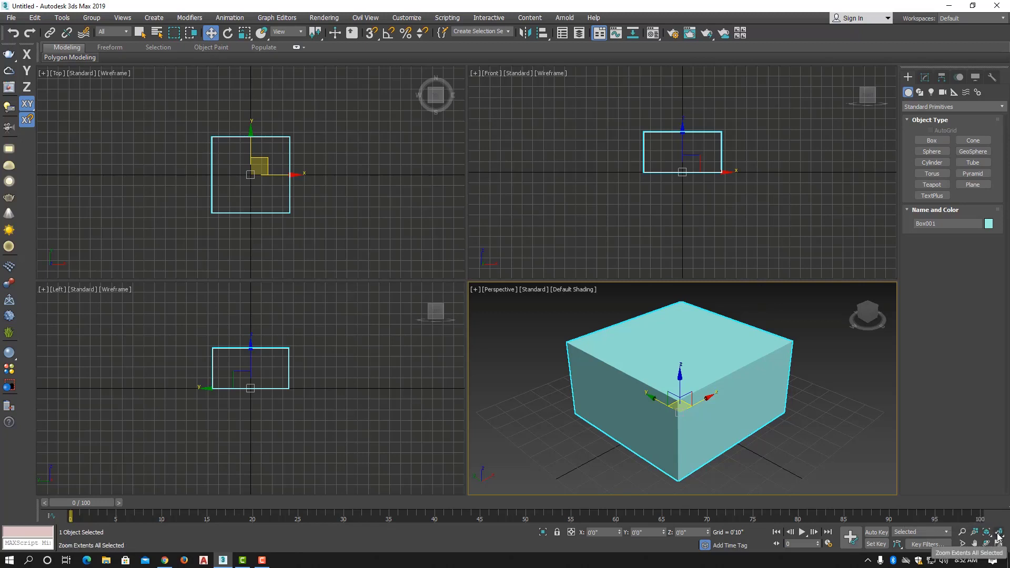
- Deselect the box, zoom far out in all four viewports, and reframe it in every viewport with Zoom Extents All Selected
{"action": "left_click", "coordinate": [313, 213]}
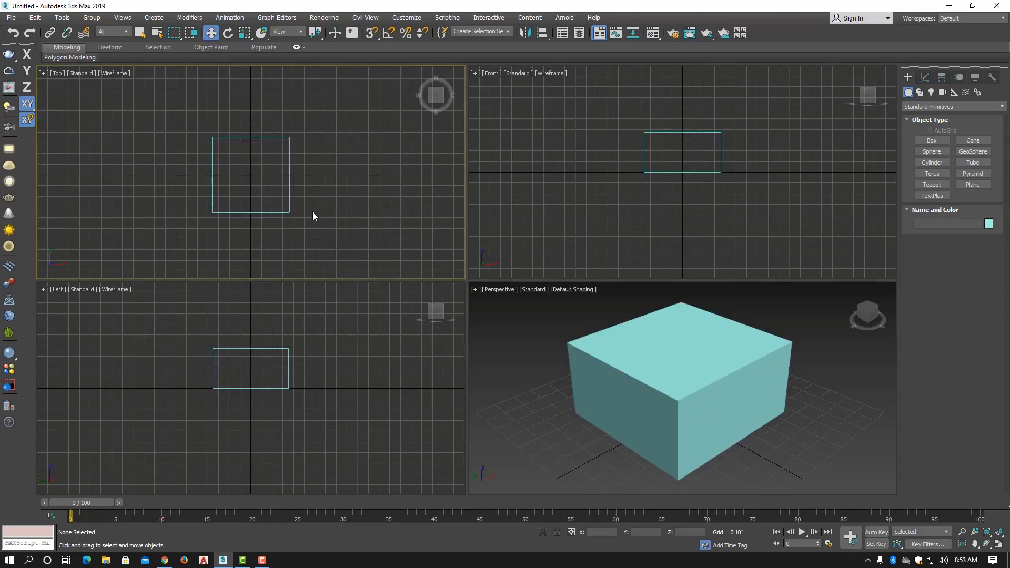
{"action": "scroll", "coordinate": [309, 207], "scroll_direction": "down", "scroll_amount": 10}
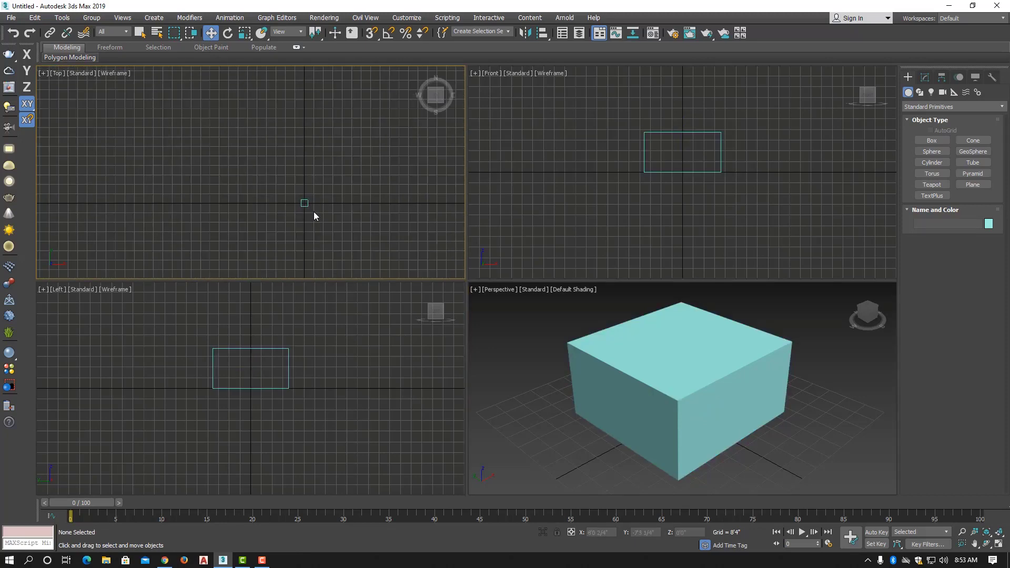
{"action": "scroll", "coordinate": [678, 167], "scroll_direction": "down", "scroll_amount": 8}
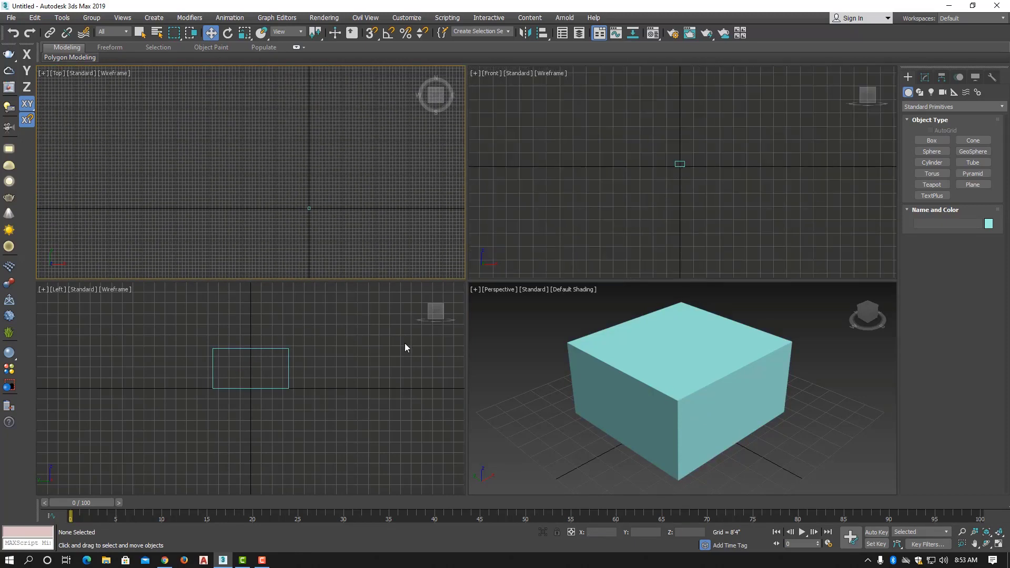
{"action": "scroll", "coordinate": [319, 375], "scroll_direction": "down", "scroll_amount": 8}
{"action": "scroll", "coordinate": [670, 396], "scroll_direction": "down", "scroll_amount": 6}
{"action": "scroll", "coordinate": [670, 396], "scroll_direction": "down", "scroll_amount": 6}
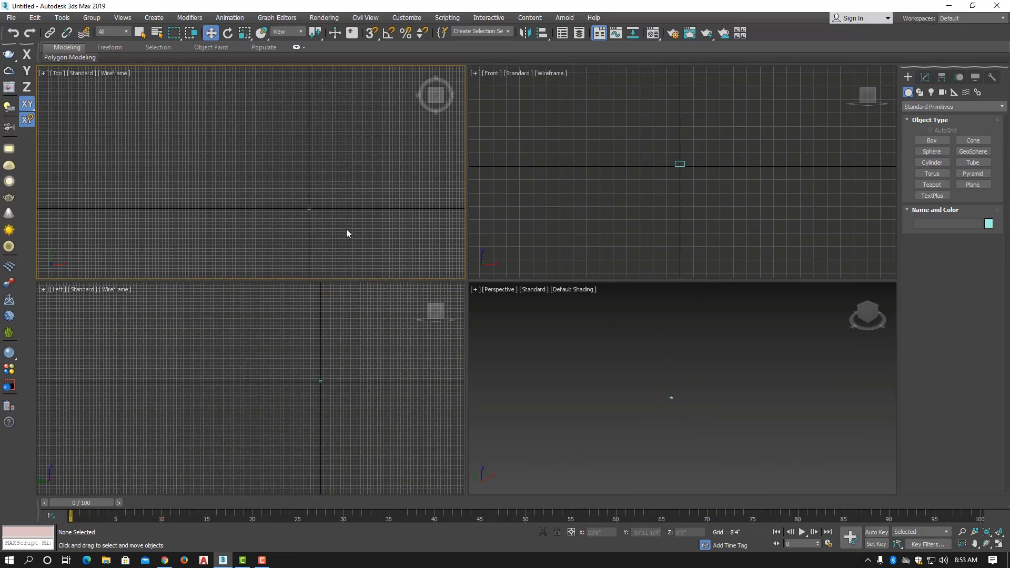
{"action": "scroll", "coordinate": [345, 229], "scroll_direction": "down", "scroll_amount": 2}
{"action": "middle_click_drag", "start_coordinate": [345, 228], "coordinate": [254, 191]}
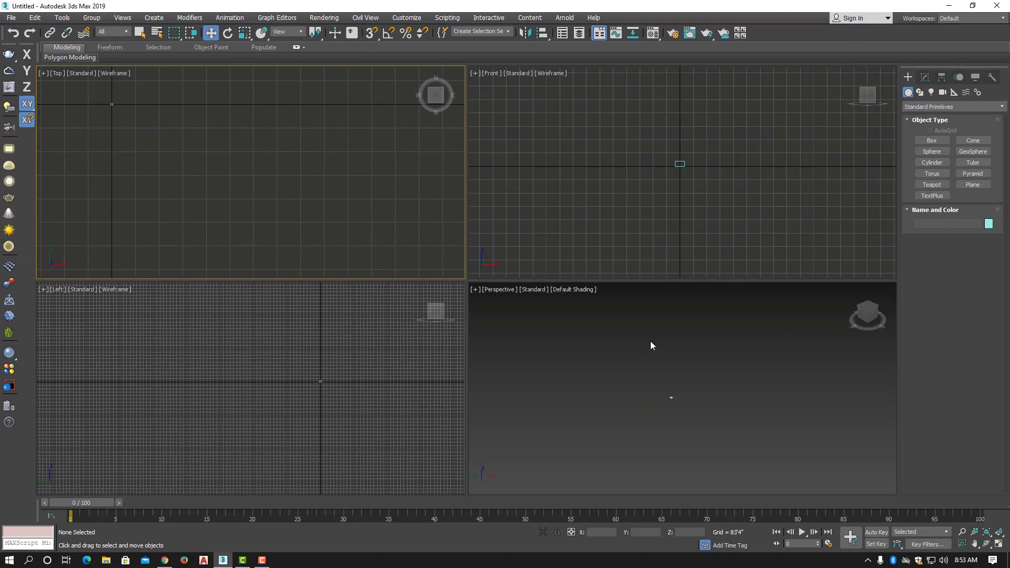
{"action": "left_click", "coordinate": [1000, 535]}
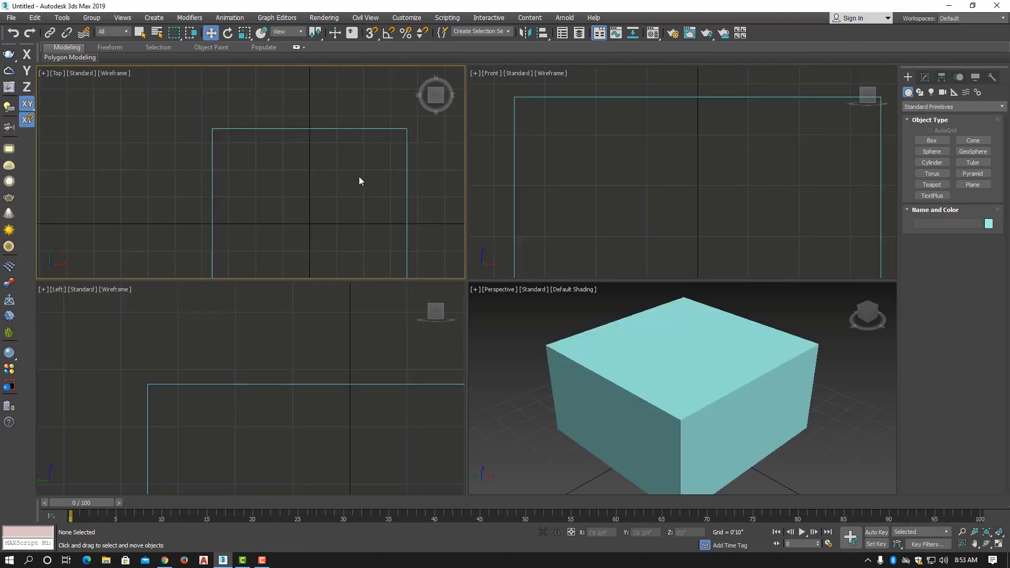
- Frame the whole box near the centre of the Top, Front and Left viewports
{"action": "scroll", "coordinate": [358, 176], "scroll_direction": "down", "scroll_amount": 2}
{"action": "middle_click_drag", "start_coordinate": [371, 209], "coordinate": [307, 168]}
{"action": "scroll", "coordinate": [667, 216], "scroll_direction": "down", "scroll_amount": 4}
{"action": "middle_click_drag", "start_coordinate": [667, 213], "coordinate": [665, 190]}
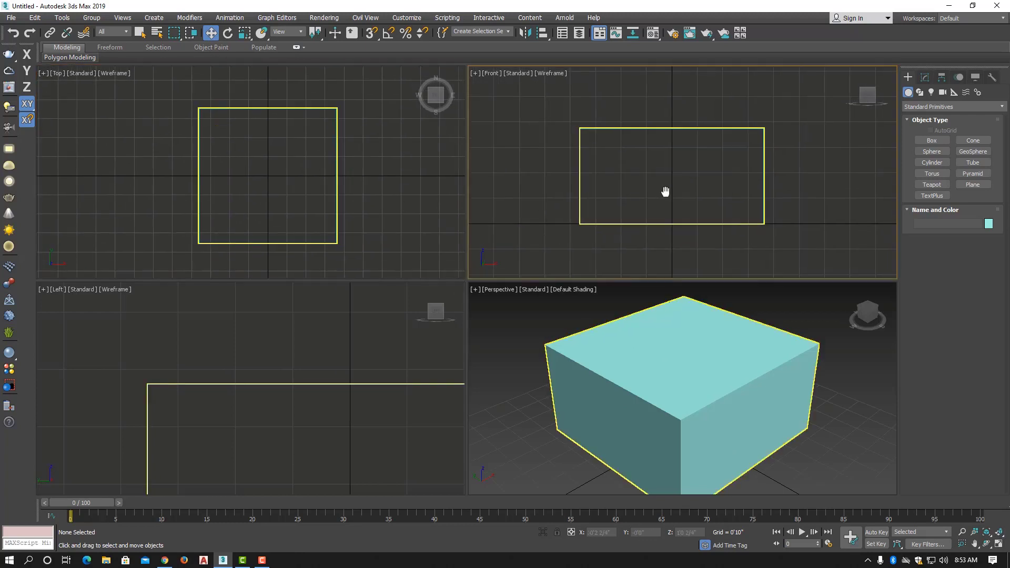
{"action": "scroll", "coordinate": [385, 383], "scroll_direction": "down", "scroll_amount": 3}
{"action": "middle_click_drag", "start_coordinate": [385, 383], "coordinate": [256, 355]}
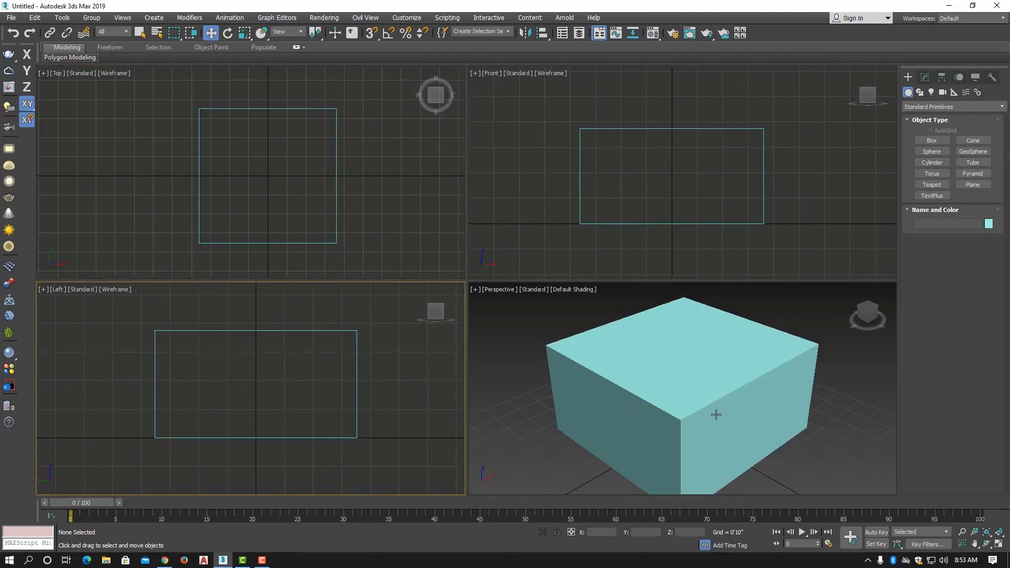
- Select the box, shrink it far off-centre in the Perspective viewport, and refit only that viewport with Zoom Extents
{"action": "left_click", "coordinate": [563, 323]}
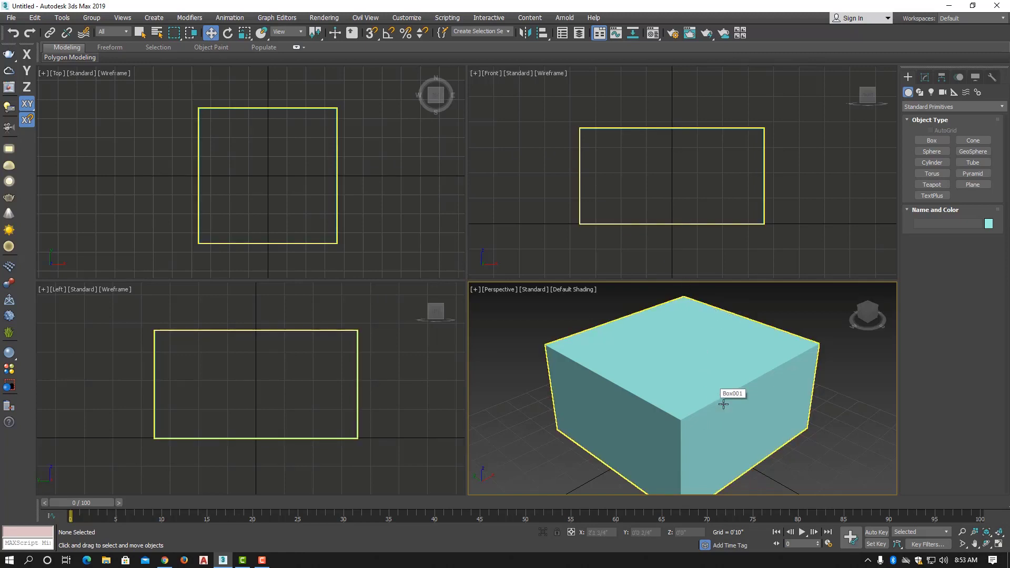
{"action": "scroll", "coordinate": [723, 404], "scroll_direction": "down", "scroll_amount": 2}
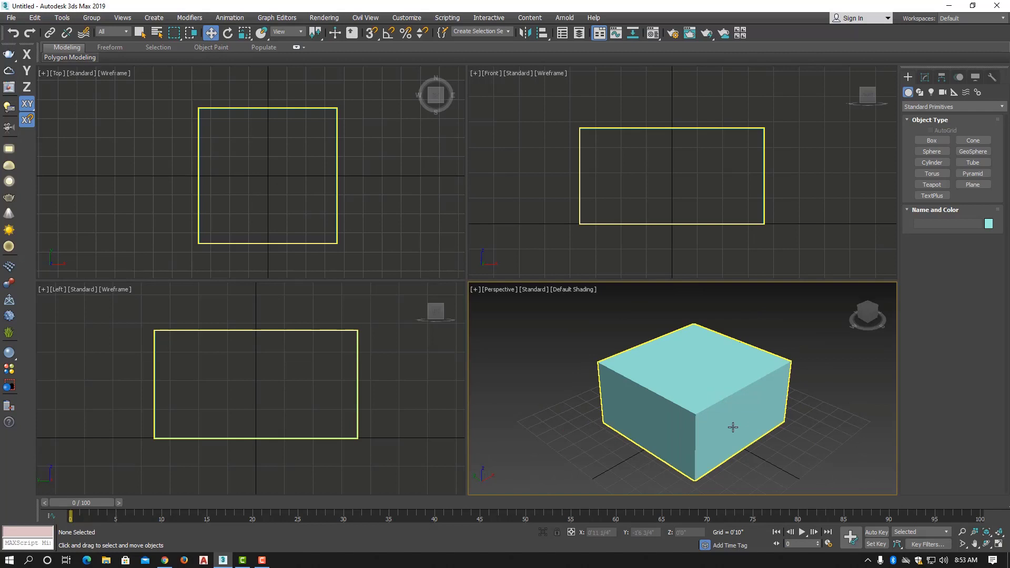
{"action": "left_click", "coordinate": [705, 392]}
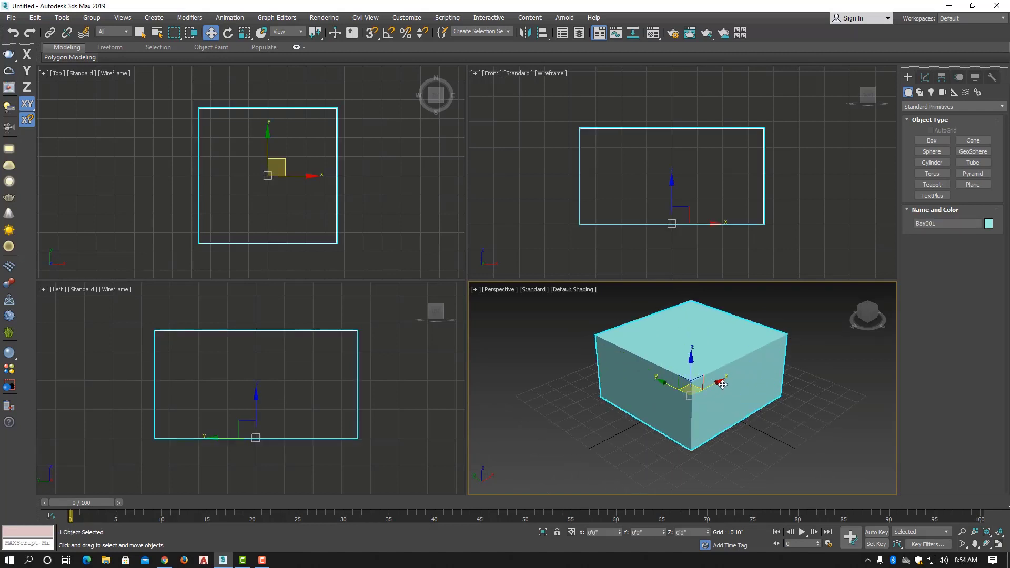
{"action": "scroll", "coordinate": [720, 398], "scroll_direction": "down", "scroll_amount": 6}
{"action": "middle_click_drag", "start_coordinate": [721, 396], "coordinate": [800, 322]}
{"action": "middle_click_drag", "start_coordinate": [801, 357], "coordinate": [832, 340]}
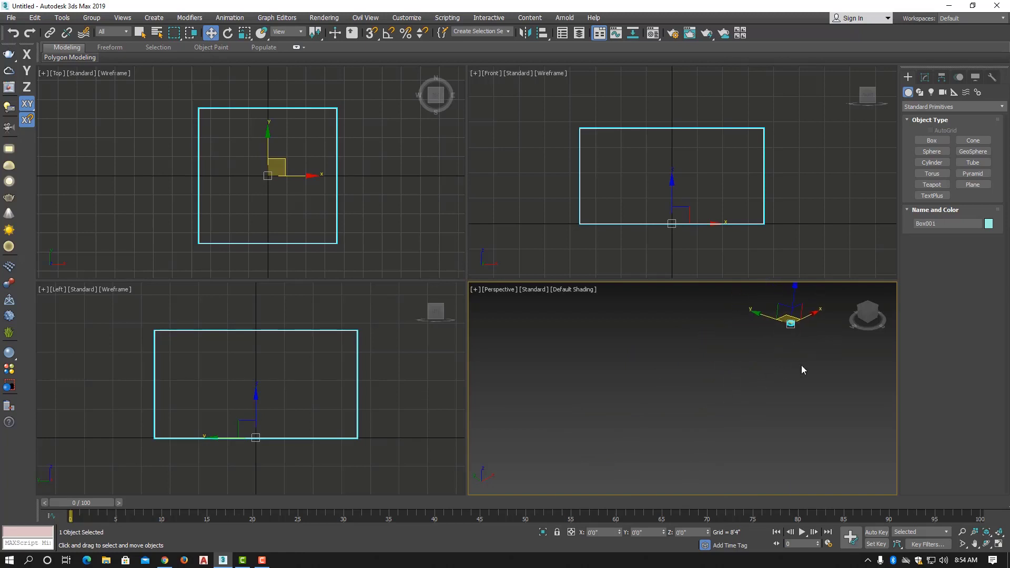
{"action": "left_click", "coordinate": [987, 532]}
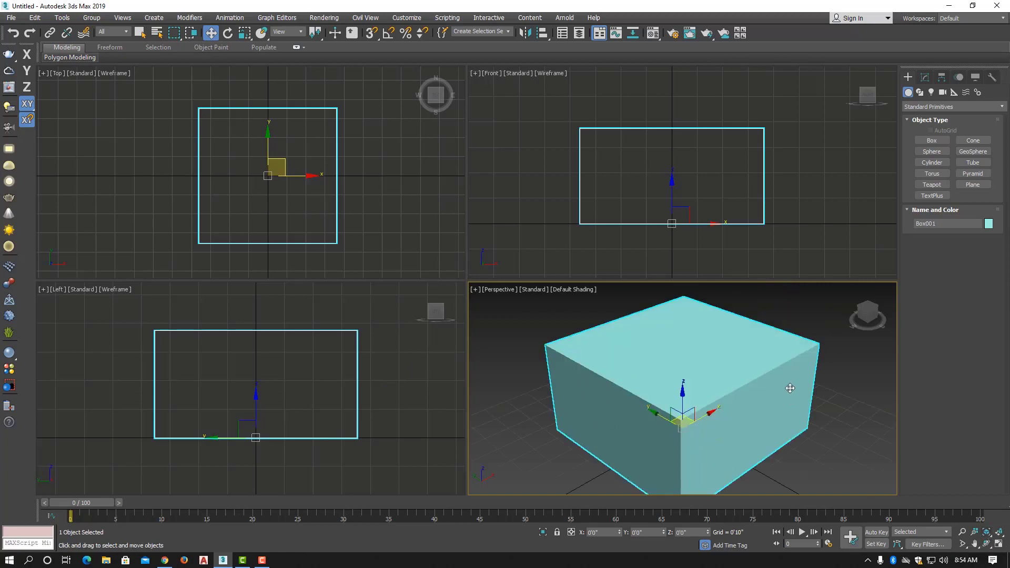
- Refit the Perspective viewport with Zoom Extents, and make the box slightly smaller in all four viewports with Zoom All
{"action": "left_click", "coordinate": [985, 533]}
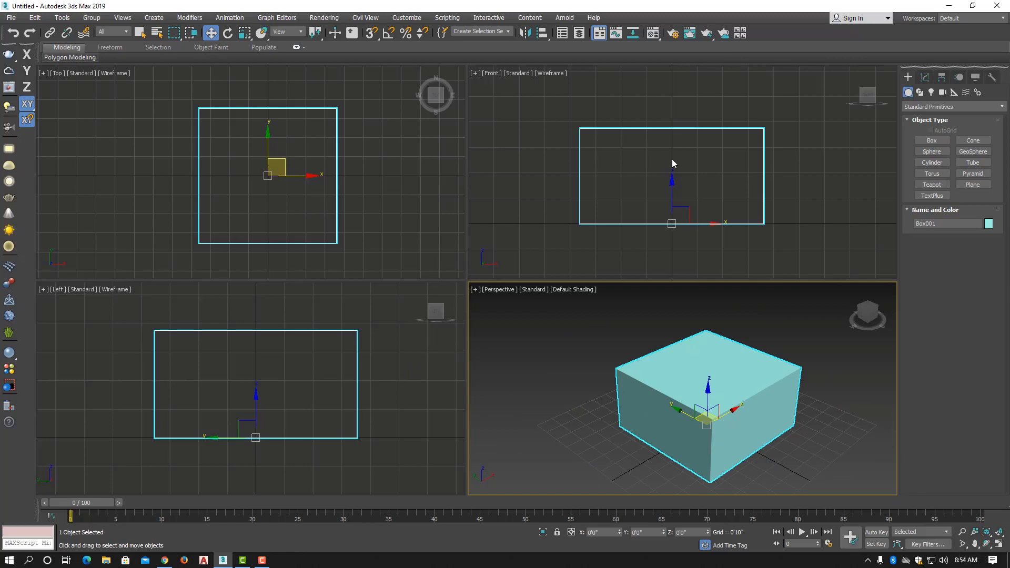
{"action": "left_click", "coordinate": [974, 532]}
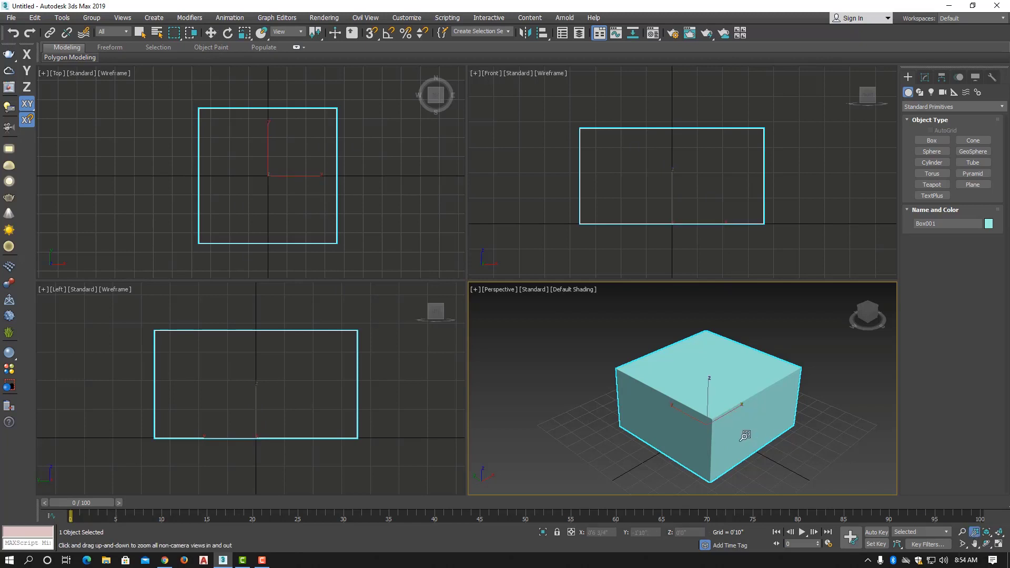
{"action": "left_click_drag", "start_coordinate": [745, 436], "coordinate": [721, 443]}
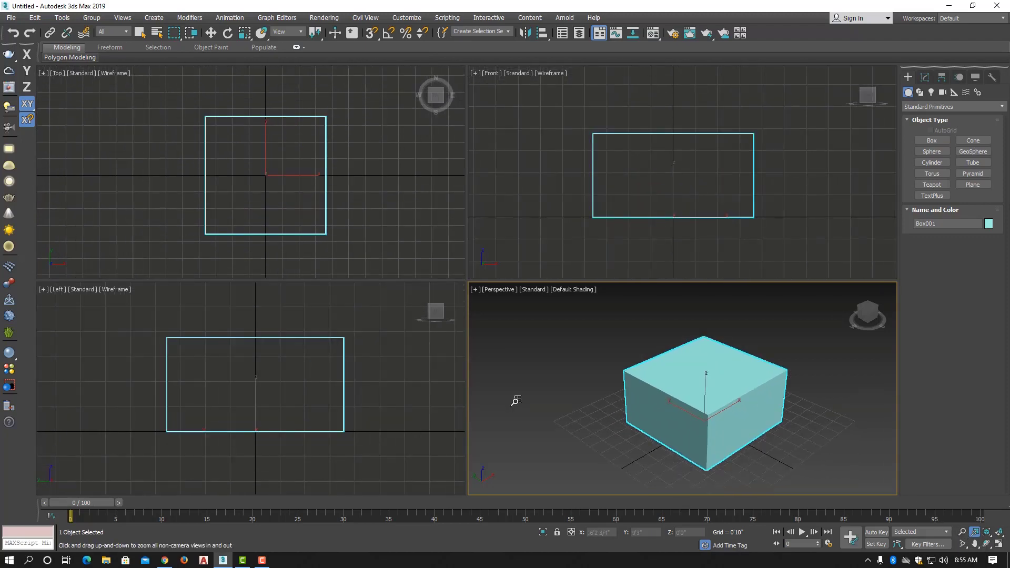
{"action": "key", "text": "w"}
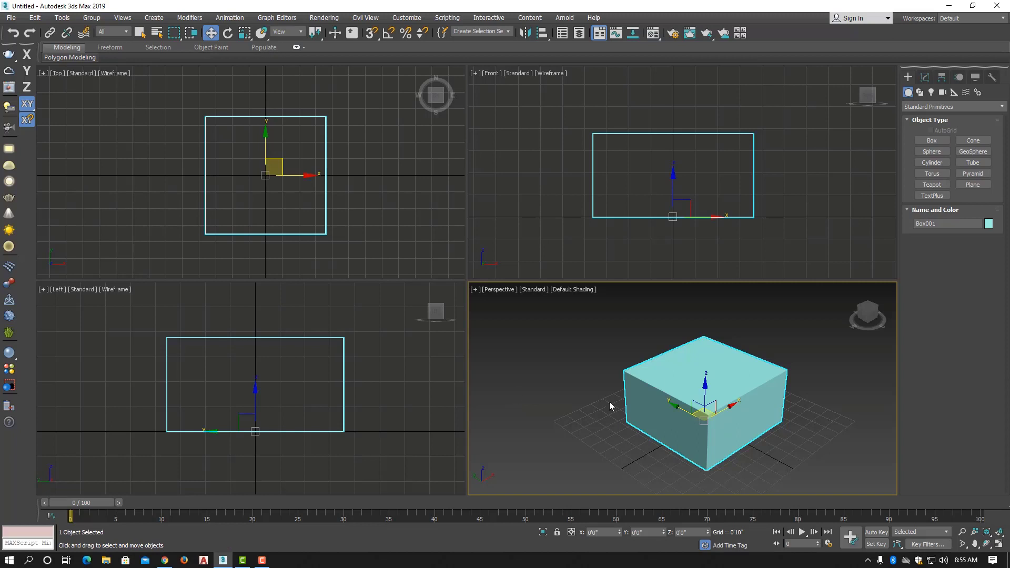
- Enlarge the box in the Perspective viewport only, using the Zoom tool
{"action": "left_click", "coordinate": [964, 533]}
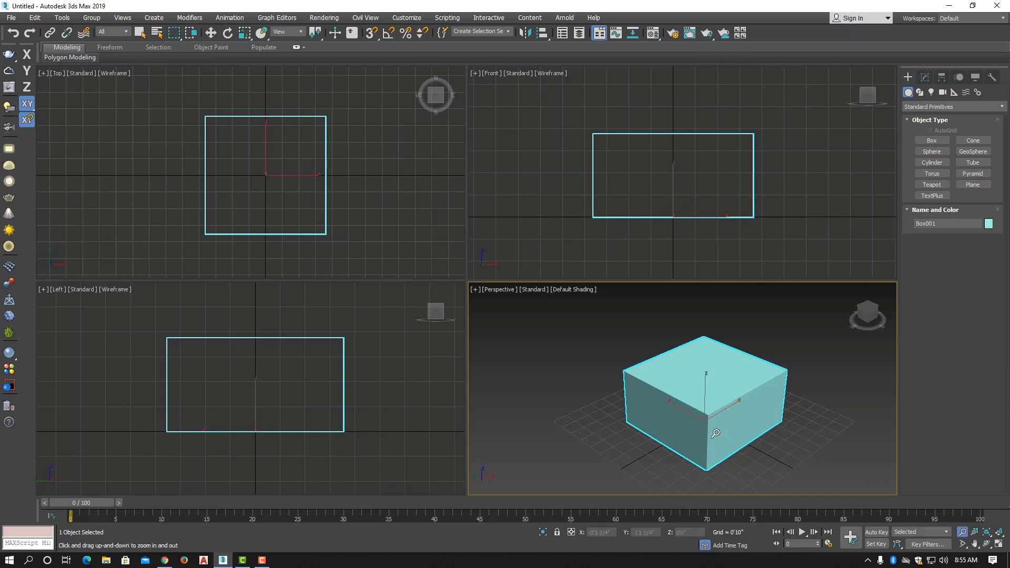
{"action": "left_click_drag", "start_coordinate": [715, 433], "coordinate": [733, 413]}
{"action": "key", "text": "w"}
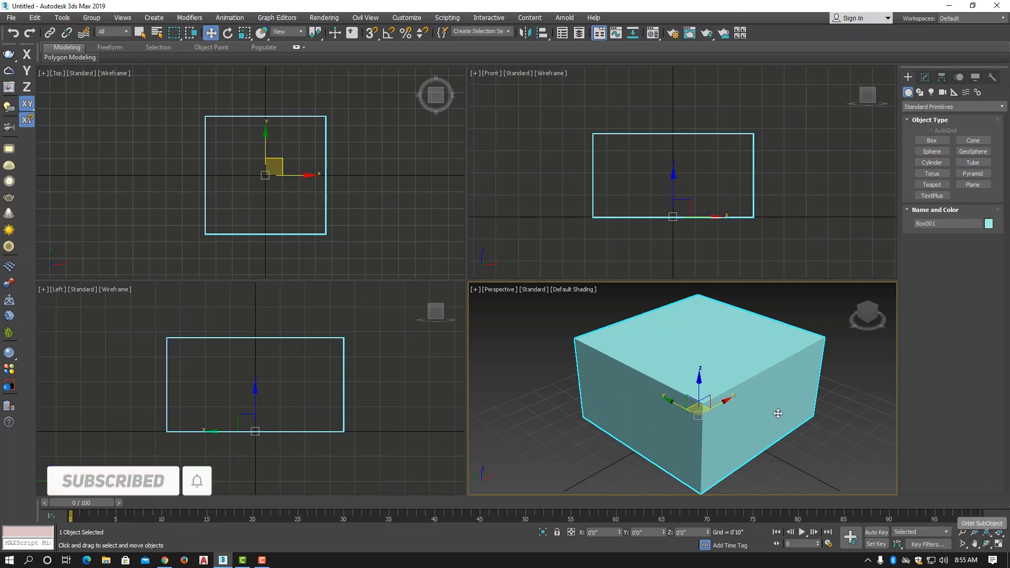
- Reframe the whole box in the Perspective viewport and orbit around it to a lower, slightly turned viewing angle
{"action": "scroll", "coordinate": [779, 415], "scroll_direction": "down", "scroll_amount": 2}
{"action": "middle_click_drag", "start_coordinate": [777, 421], "coordinate": [732, 417]}
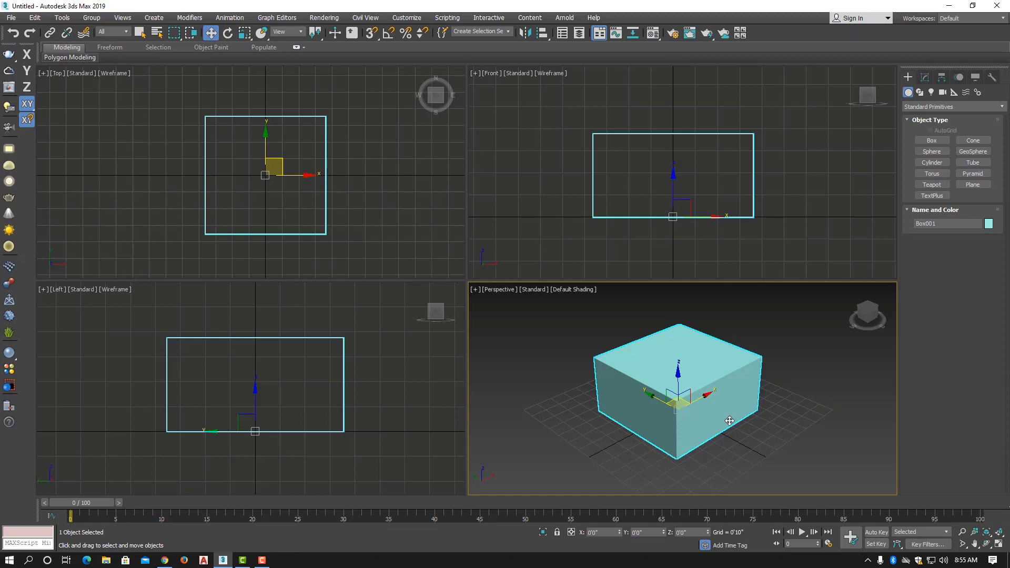
{"action": "left_click", "coordinate": [986, 545]}
{"action": "left_click_drag", "start_coordinate": [688, 404], "coordinate": [701, 413]}
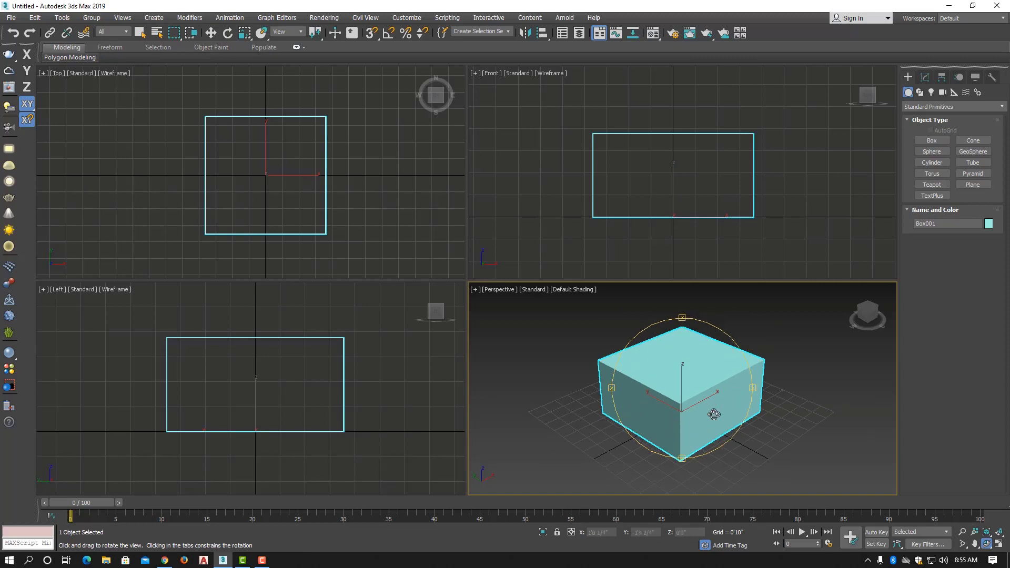
{"action": "mouse_move", "coordinate": [713, 413]}
{"action": "left_mouse_down"}
{"action": "mouse_move", "coordinate": [703, 399]}
{"action": "mouse_move", "coordinate": [647, 445]}
{"action": "mouse_move", "coordinate": [713, 416]}
{"action": "mouse_move", "coordinate": [684, 408]}
{"action": "mouse_move", "coordinate": [659, 412]}
{"action": "mouse_move", "coordinate": [663, 421]}
{"action": "mouse_move", "coordinate": [649, 405]}
{"action": "mouse_move", "coordinate": [660, 346]}
{"action": "mouse_move", "coordinate": [678, 363]}
{"action": "mouse_move", "coordinate": [702, 354]}
{"action": "mouse_move", "coordinate": [676, 418]}
{"action": "mouse_move", "coordinate": [690, 426]}
{"action": "mouse_move", "coordinate": [721, 404]}
{"action": "left_mouse_up"}
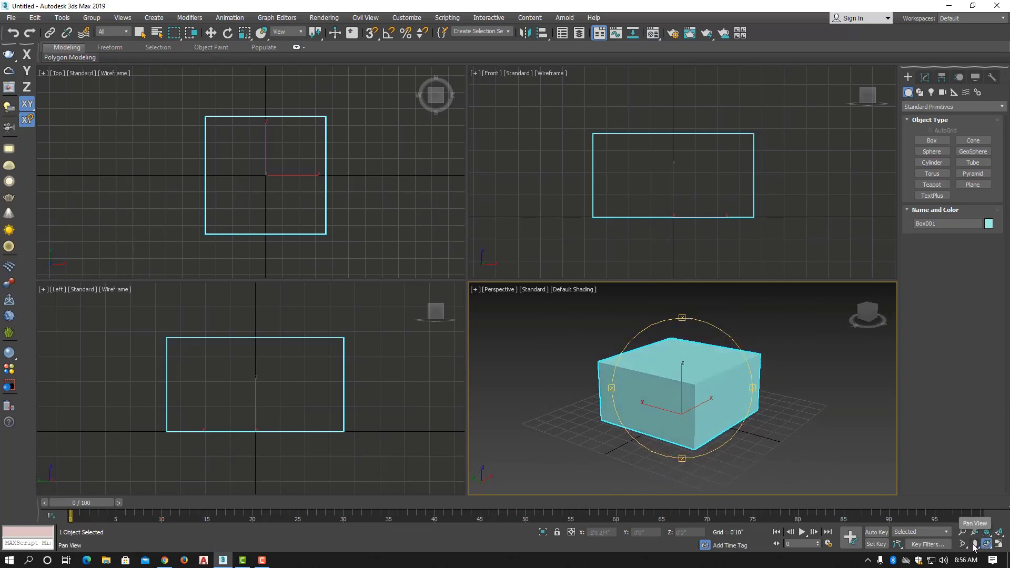
{"action": "key", "text": "w"}
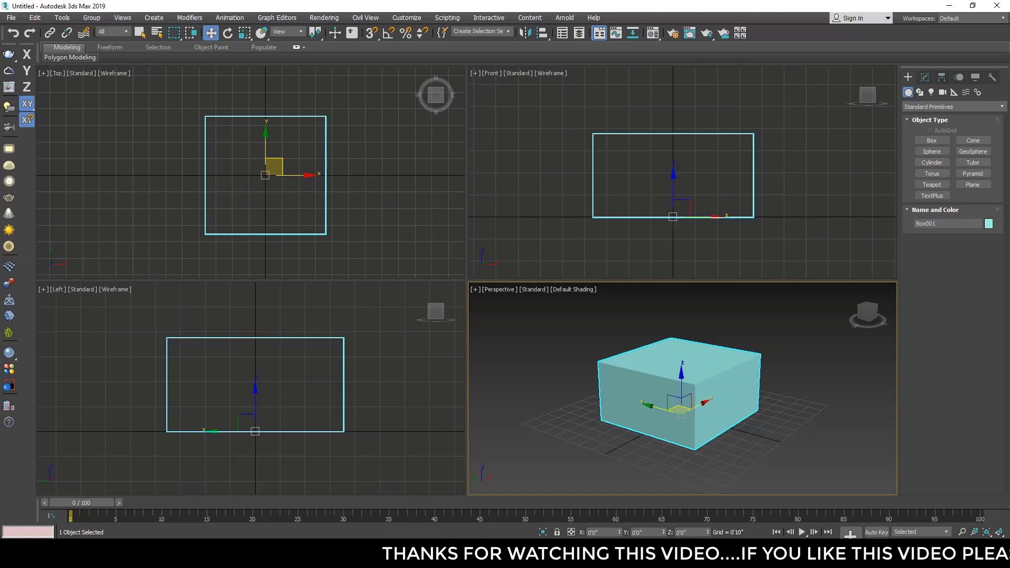
- Pan the Perspective viewport away from the box and back until the box sits near the centre
{"action": "left_click", "coordinate": [974, 532]}
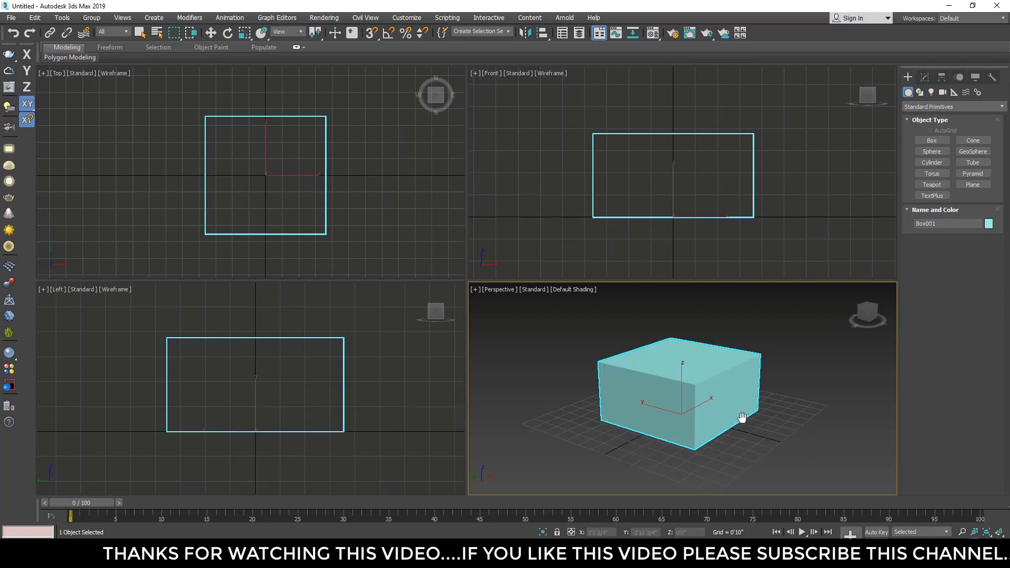
{"action": "left_click_drag", "start_coordinate": [741, 417], "coordinate": [658, 452]}
{"action": "middle_click_drag", "start_coordinate": [666, 441], "coordinate": [746, 419]}
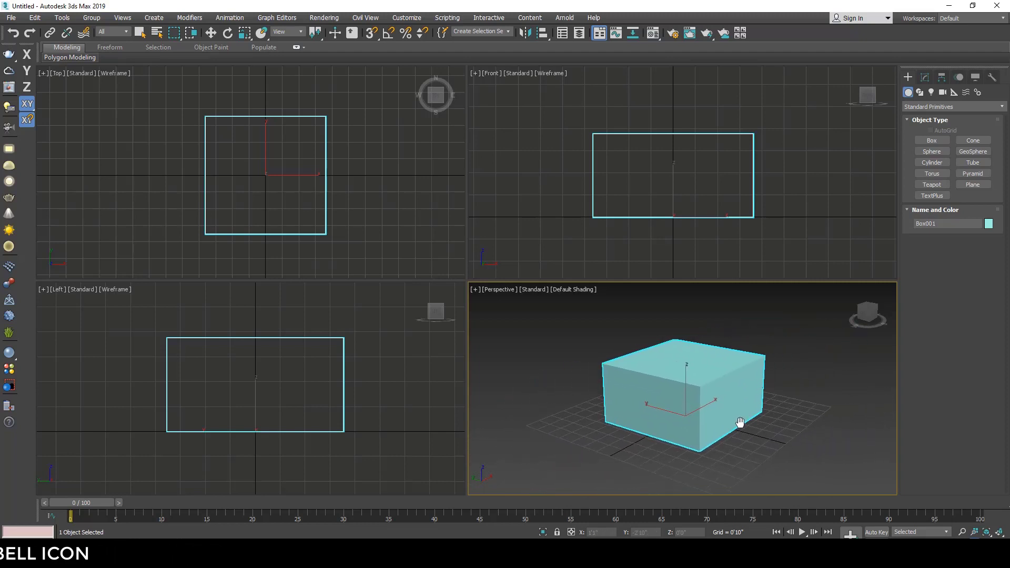
{"action": "key", "text": "w"}
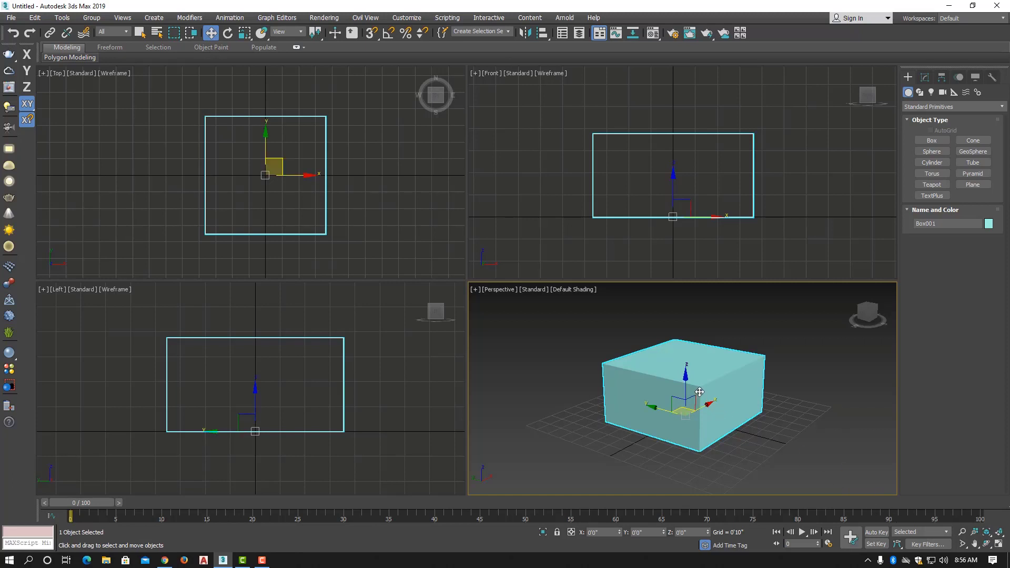
- Zoom in on the box in the Perspective viewport and widen the view slightly with the Field-of-View tool
{"action": "scroll", "coordinate": [699, 391], "scroll_direction": "up", "scroll_amount": 2}
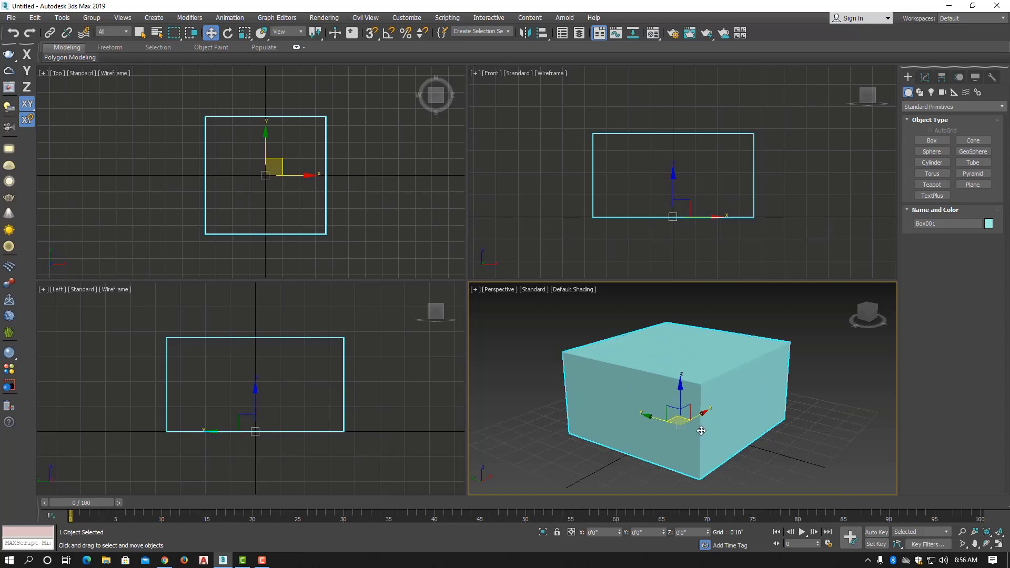
{"action": "left_click", "coordinate": [963, 546]}
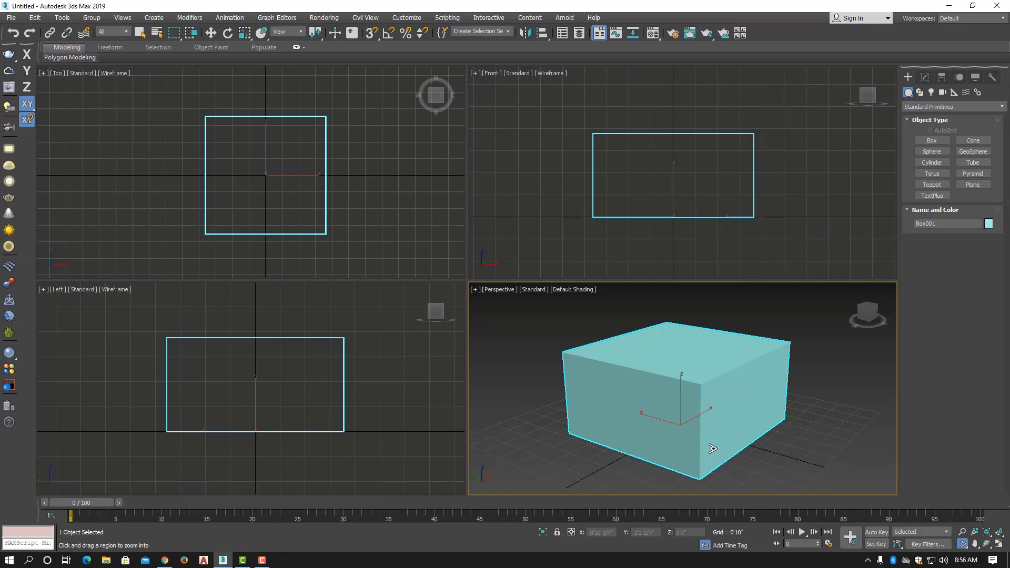
{"action": "mouse_move", "coordinate": [712, 448]}
{"action": "left_mouse_down"}
{"action": "mouse_move", "coordinate": [697, 380]}
{"action": "mouse_move", "coordinate": [705, 476]}
{"action": "mouse_move", "coordinate": [657, 410]}
{"action": "mouse_move", "coordinate": [697, 472]}
{"action": "mouse_move", "coordinate": [694, 451]}
{"action": "left_mouse_up"}
{"action": "right_click", "coordinate": [695, 451]}
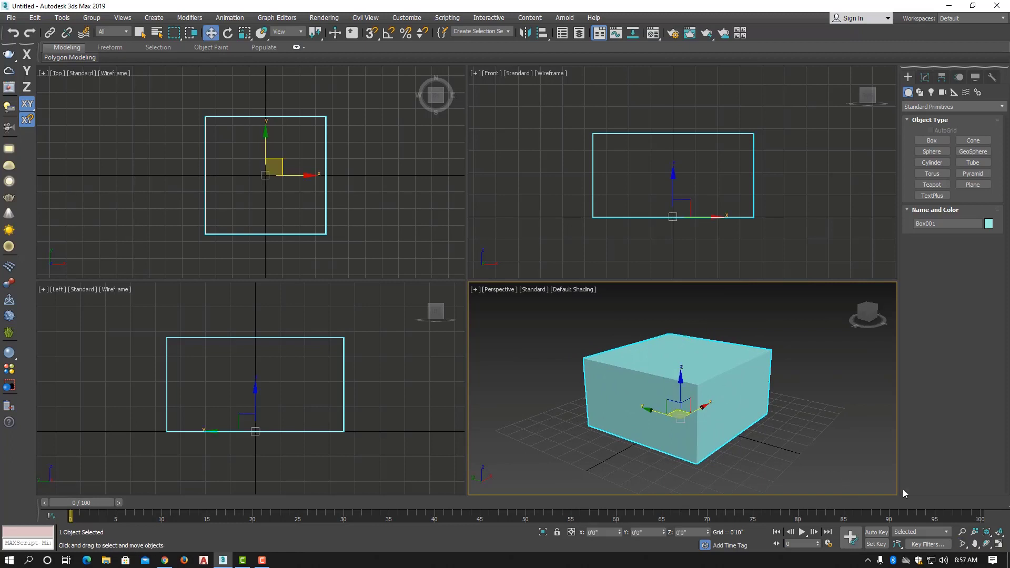